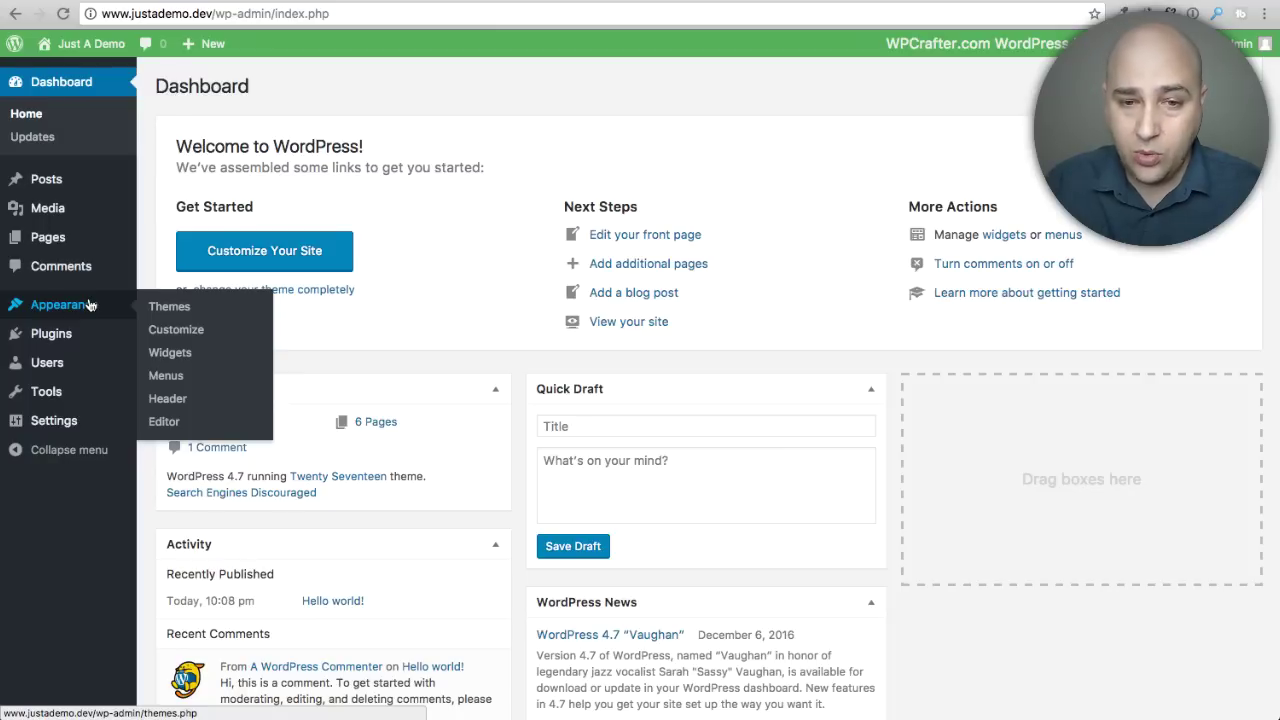
Launch the Customizer from Appearance > Customize for the Twenty Seventeen site.
click(175, 331)
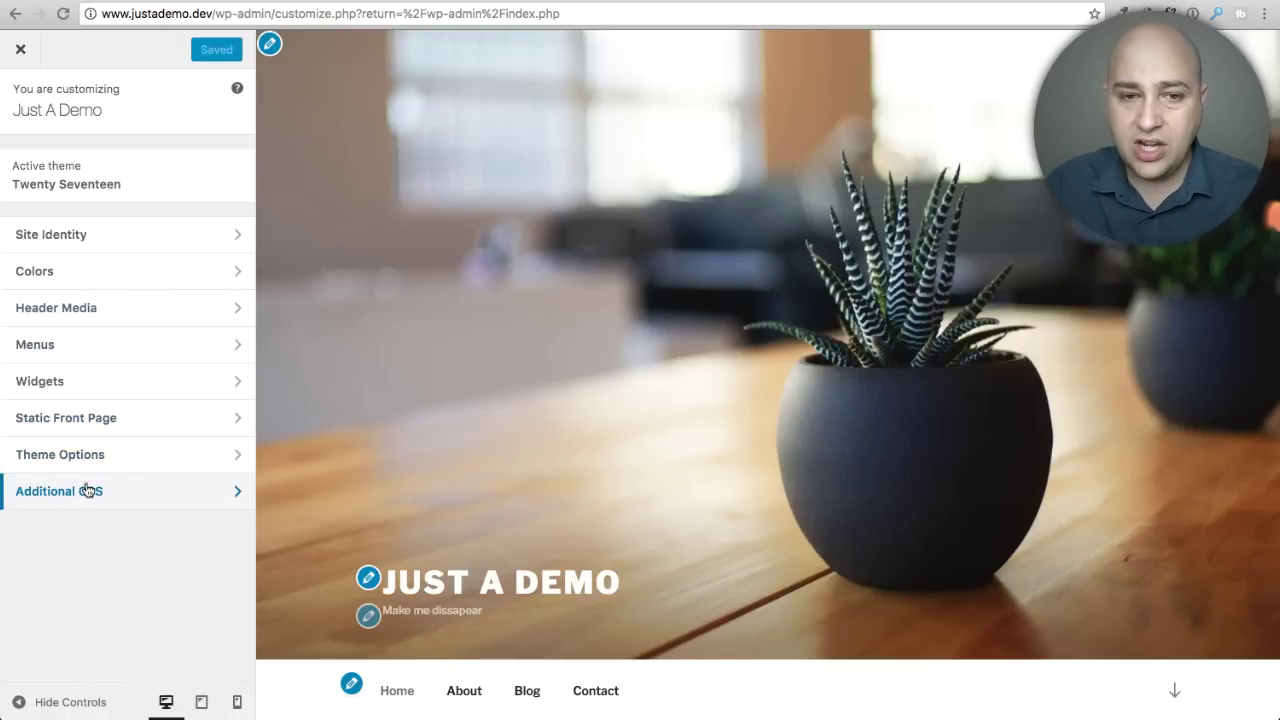
Open the Additional CSS section to reveal the existing .site-description rule.
click(88, 491)
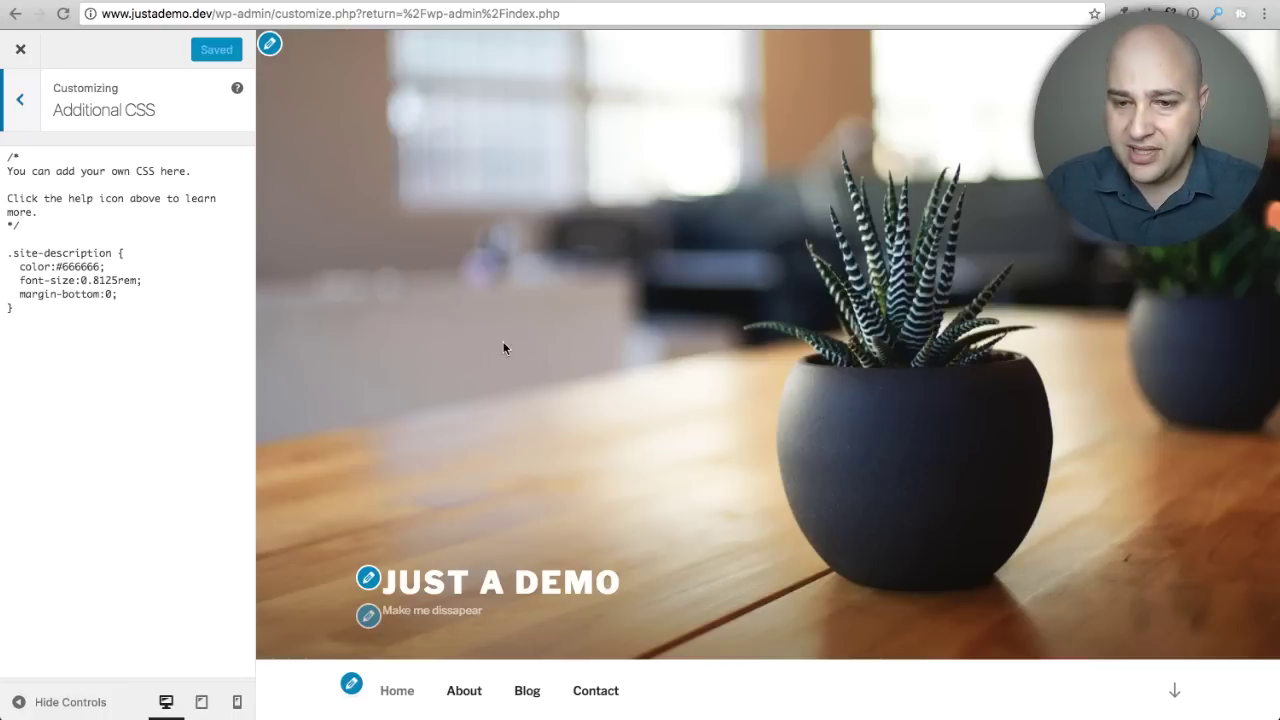
scroll(494, 330, down, 3)
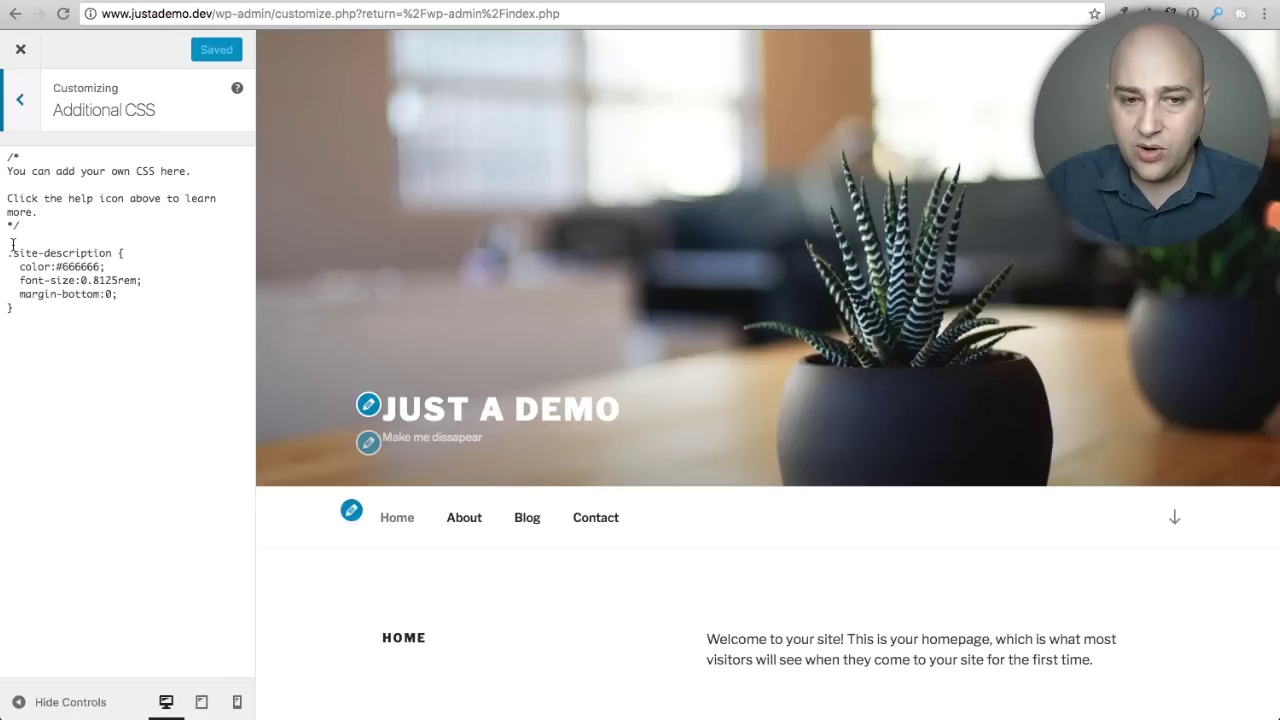
Replace the color, font-size and margin-bottom declarations in .site-description with display: none;.
drag(8, 253, 119, 254)
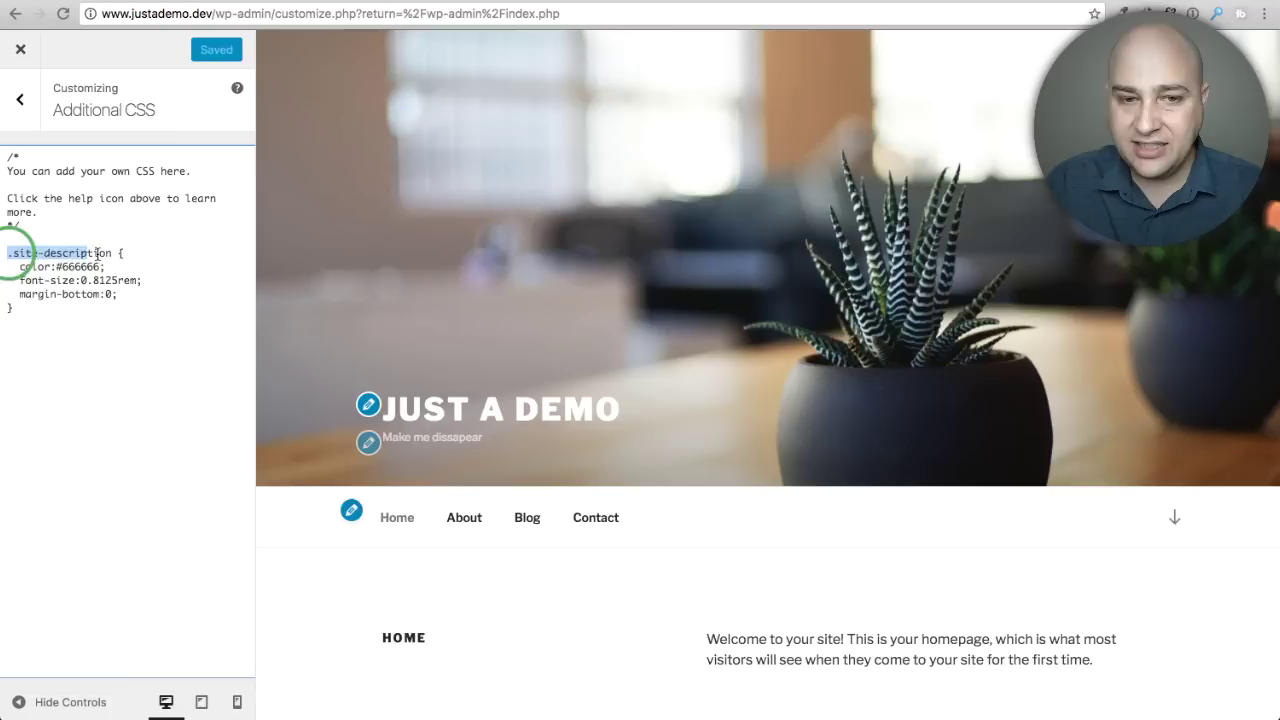
click(45, 267)
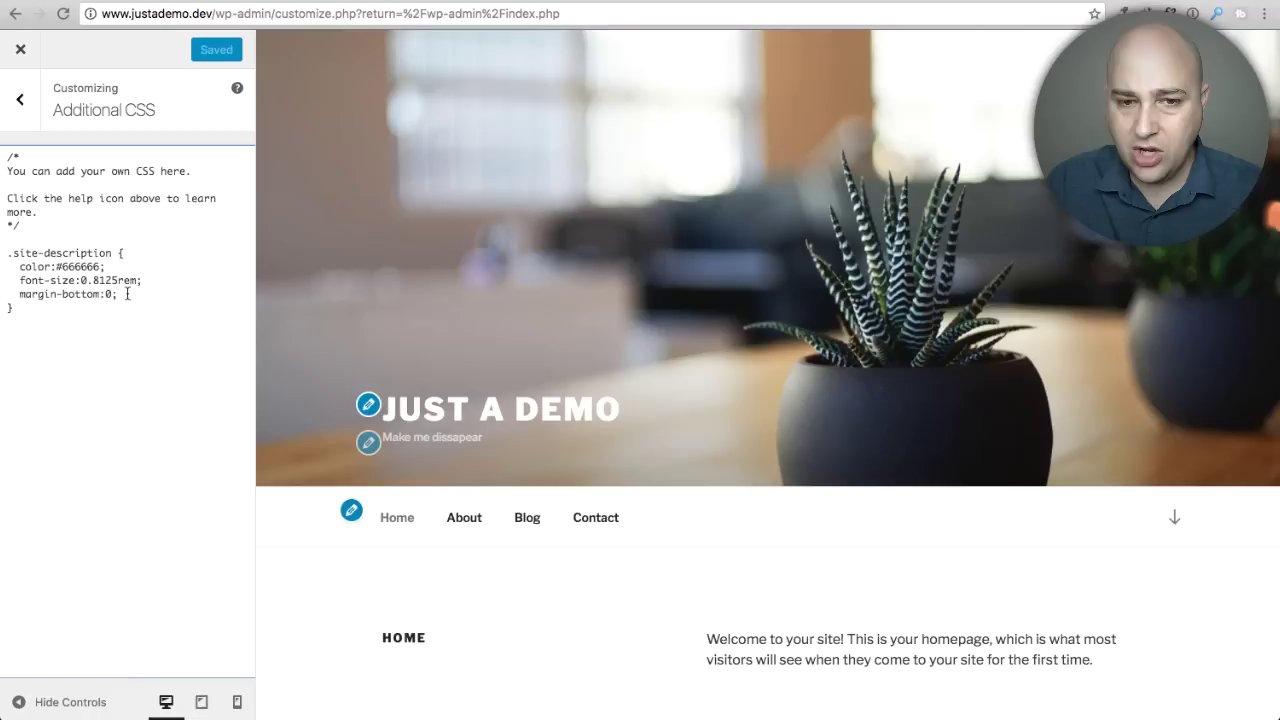
drag(118, 295, 8, 267)
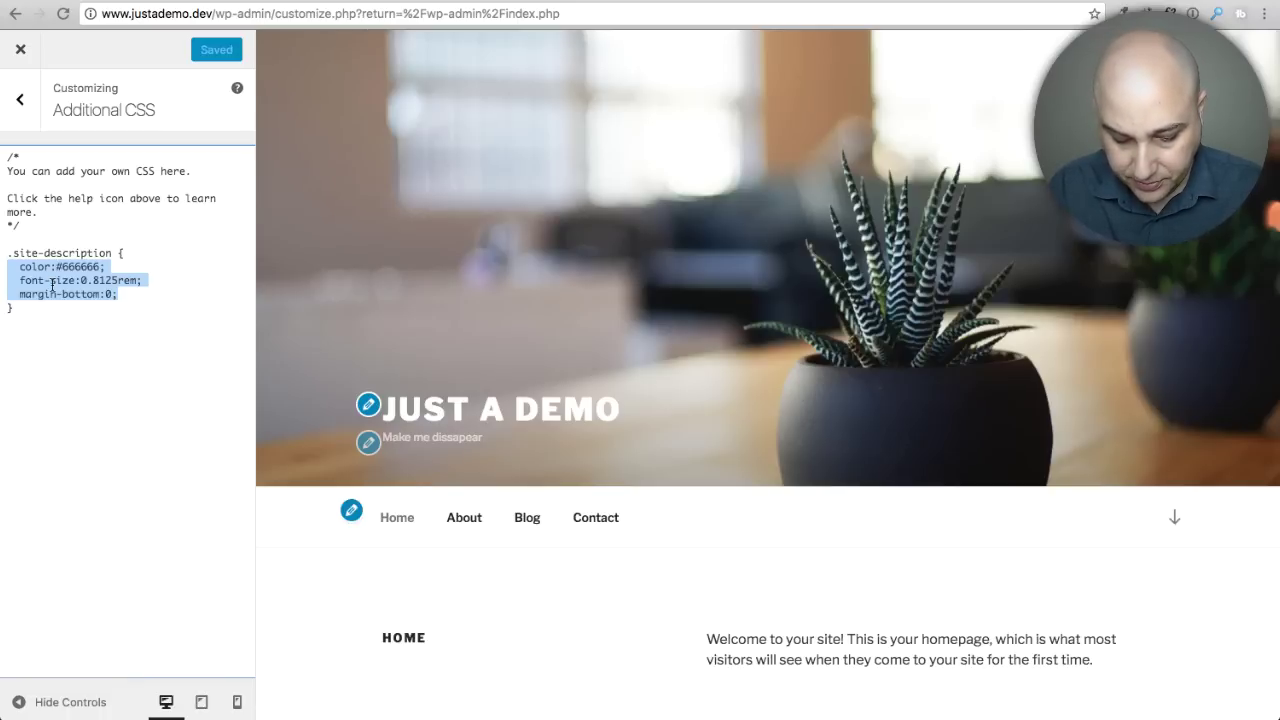
key(BackSpace)
text(display)
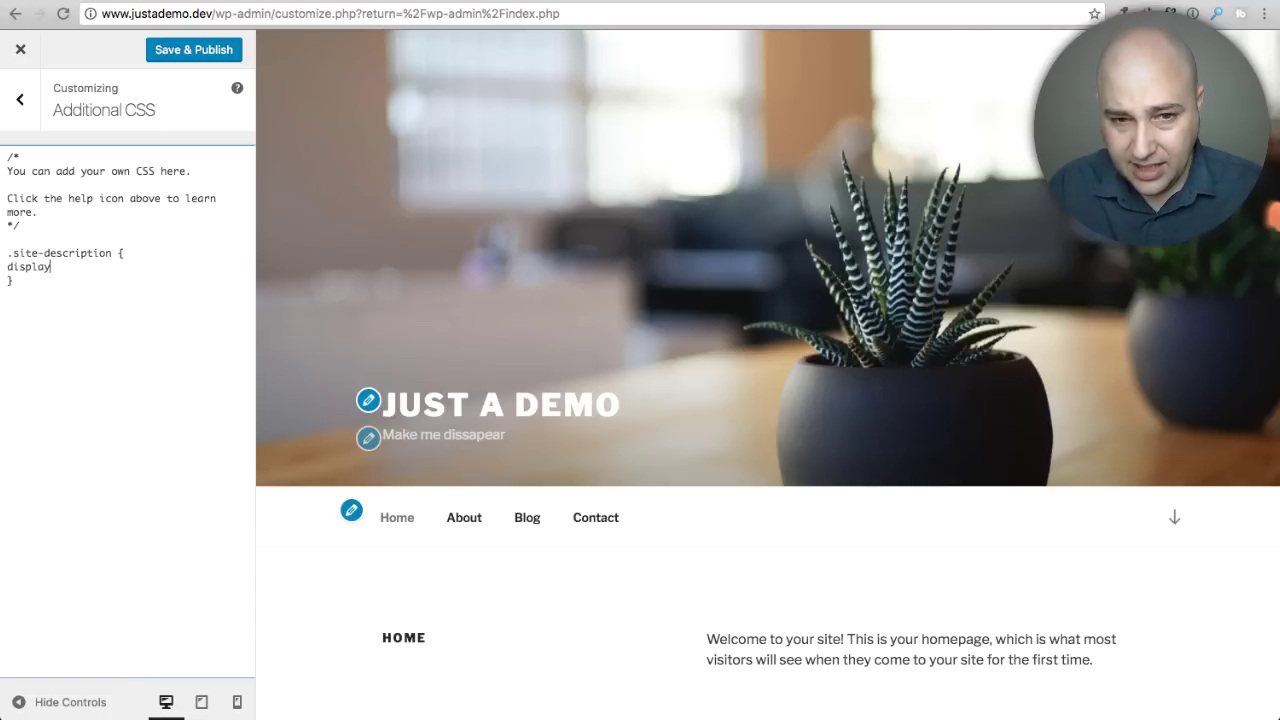
text(: )
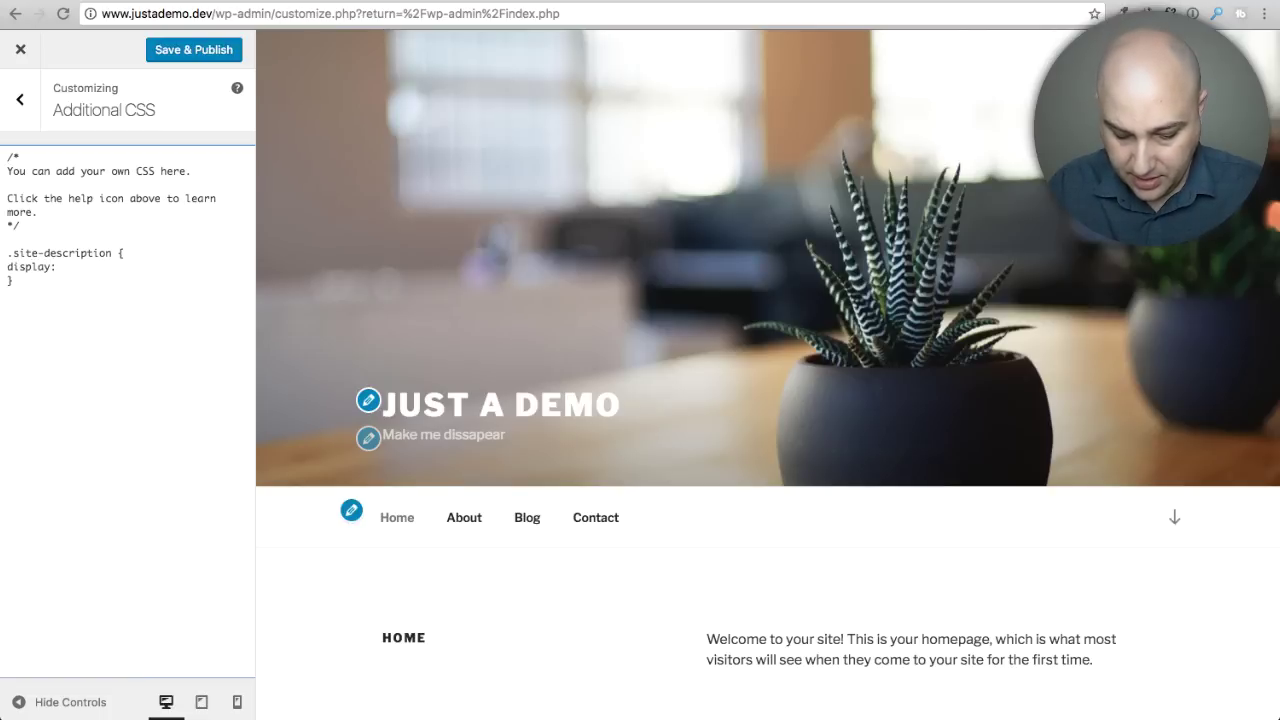
text(none;)
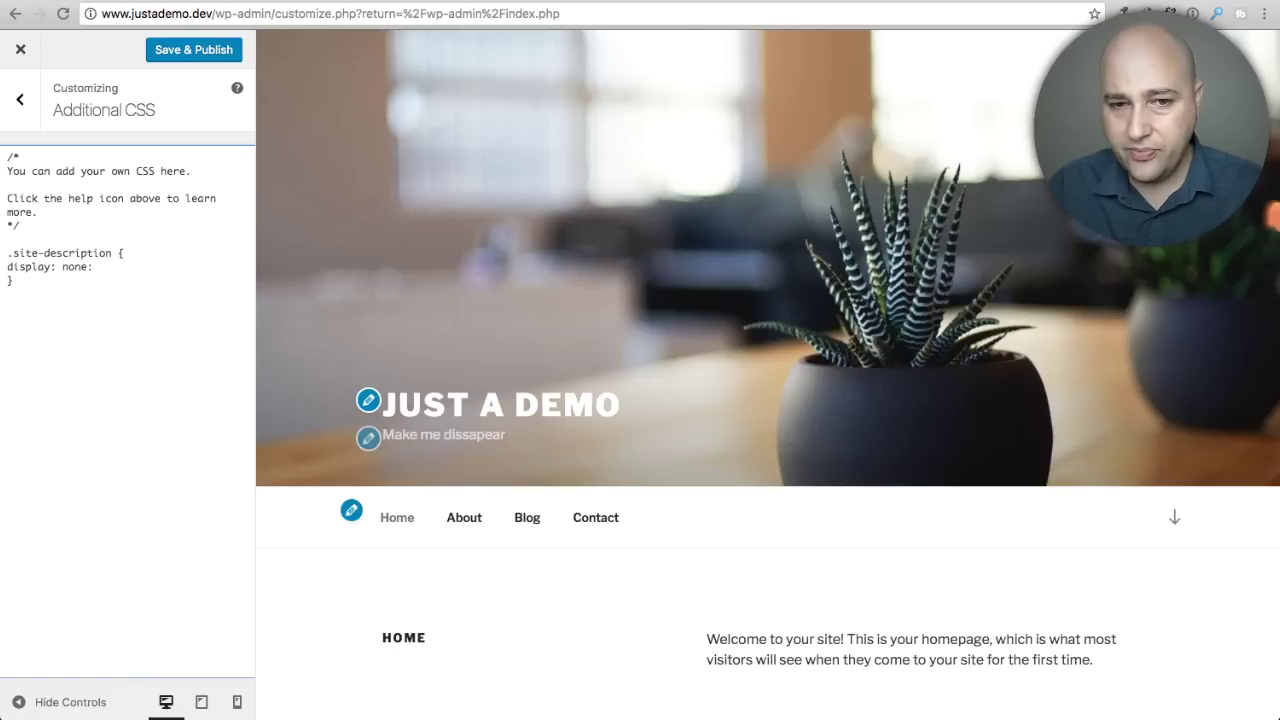
key(BackSpace)
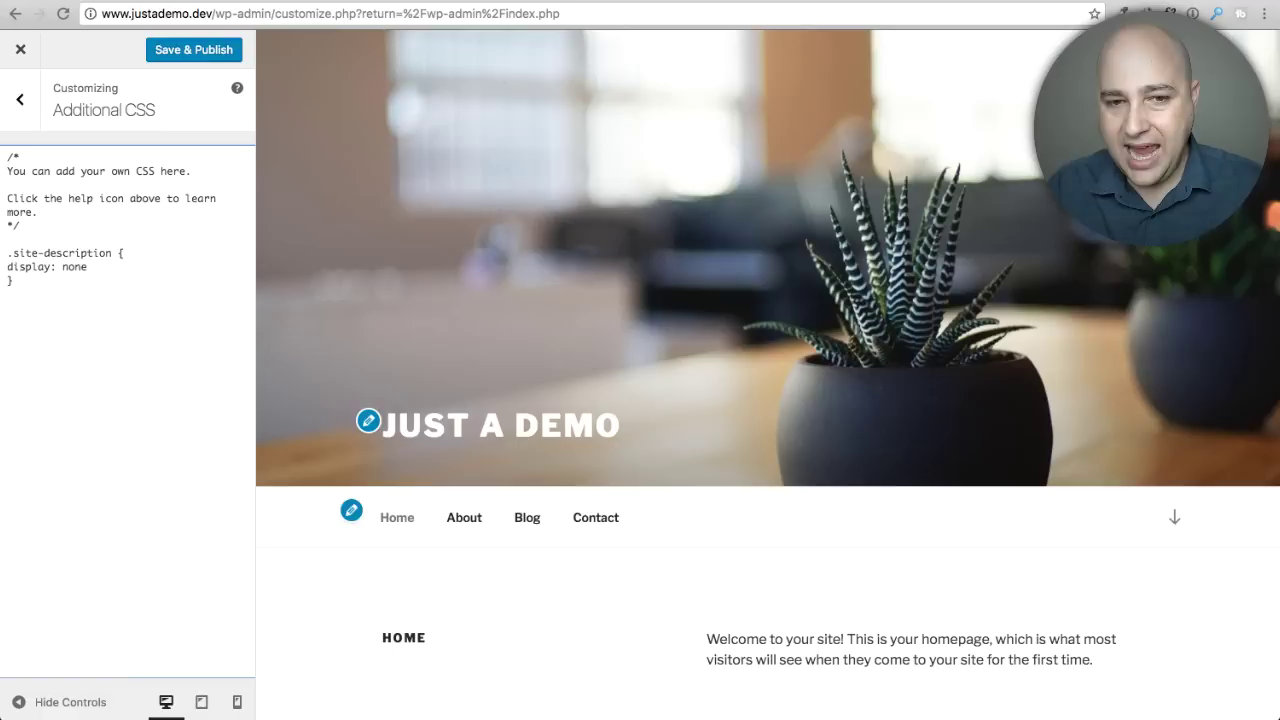
text(;)
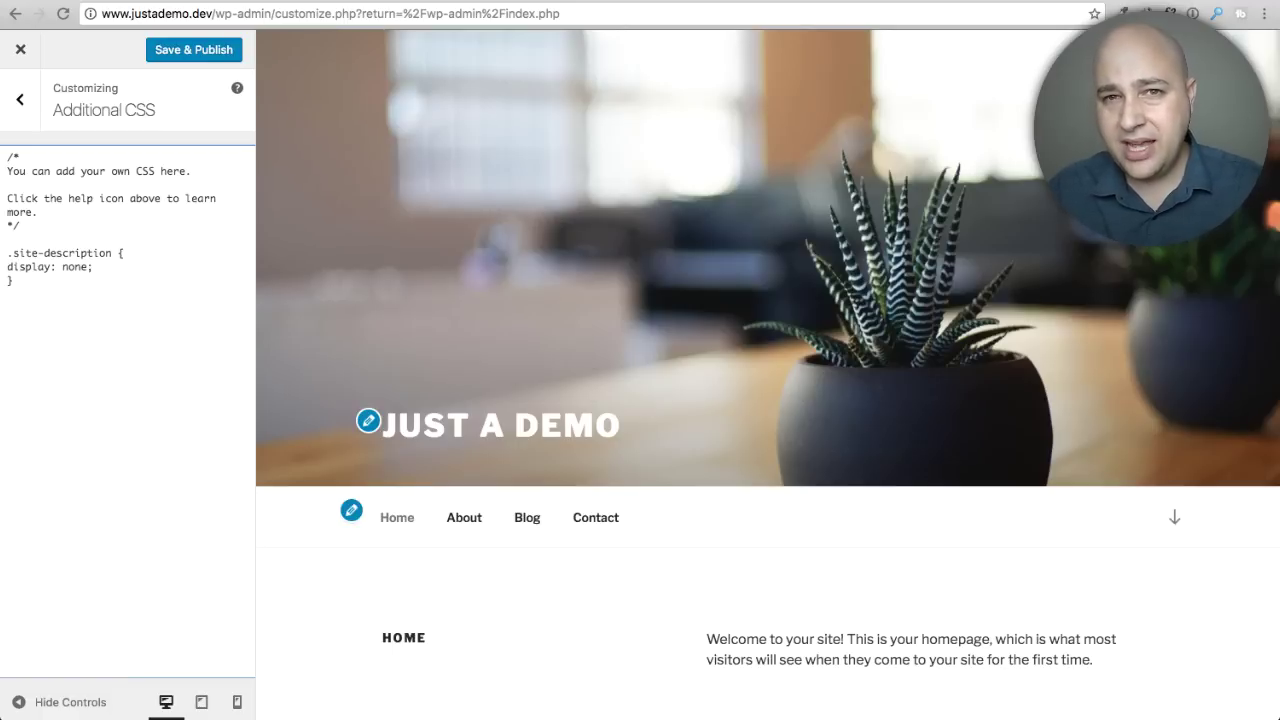